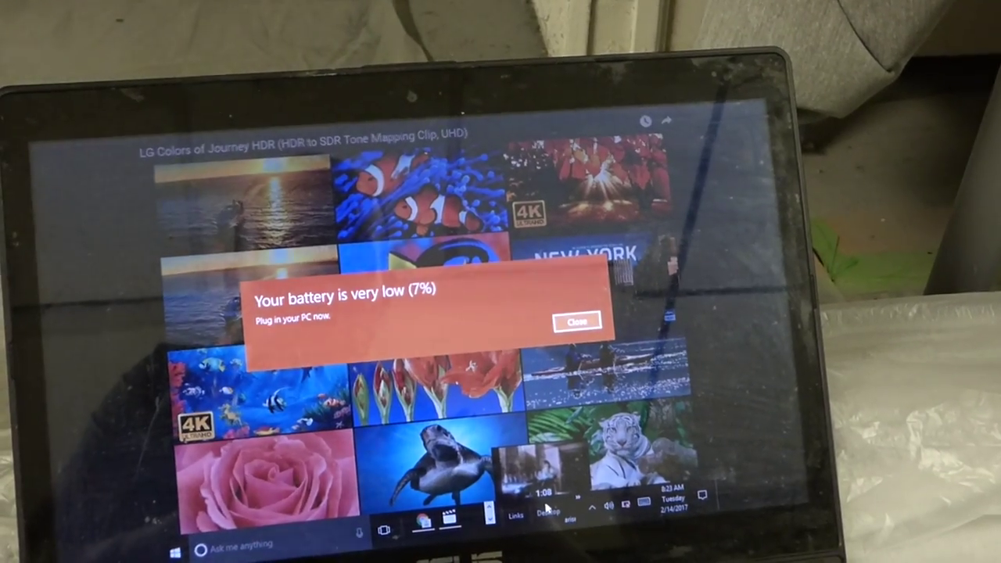
pyautogui.click(577, 321)
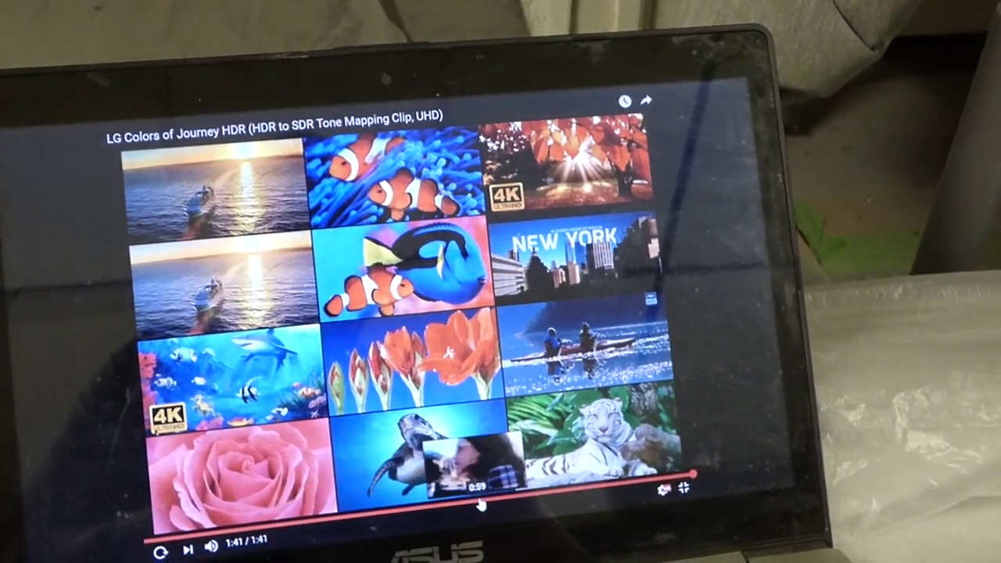
pyautogui.click(470, 497)
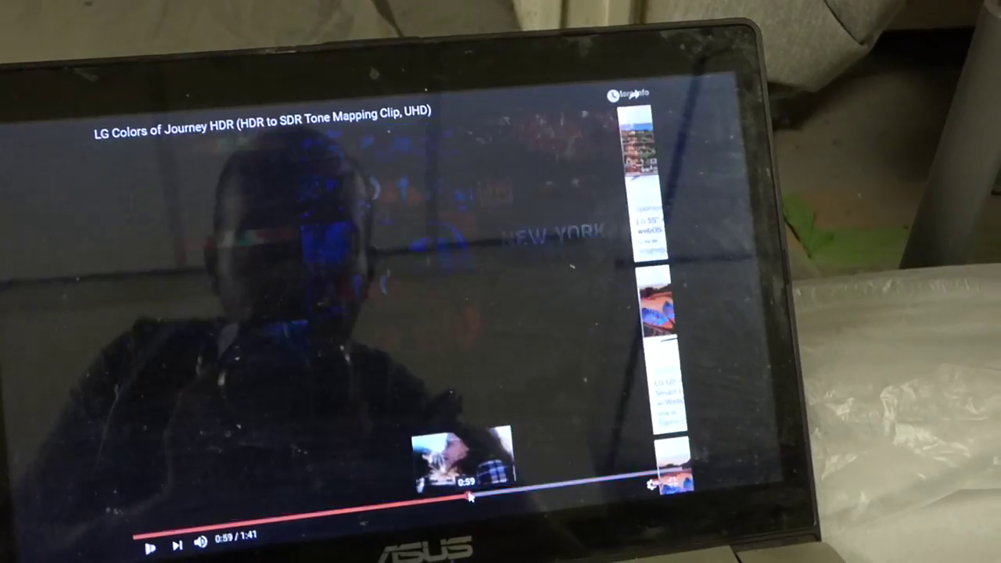